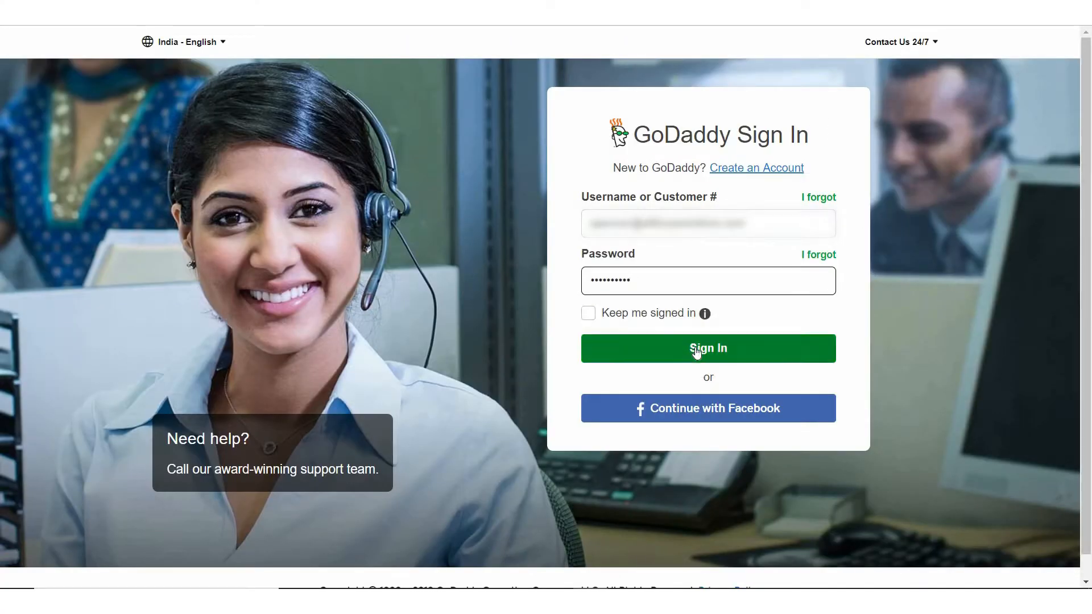
Sign in to GoDaddy and go to DNS management for ngdesk.space.
{"action": "left_click", "coordinate": [697, 350]}
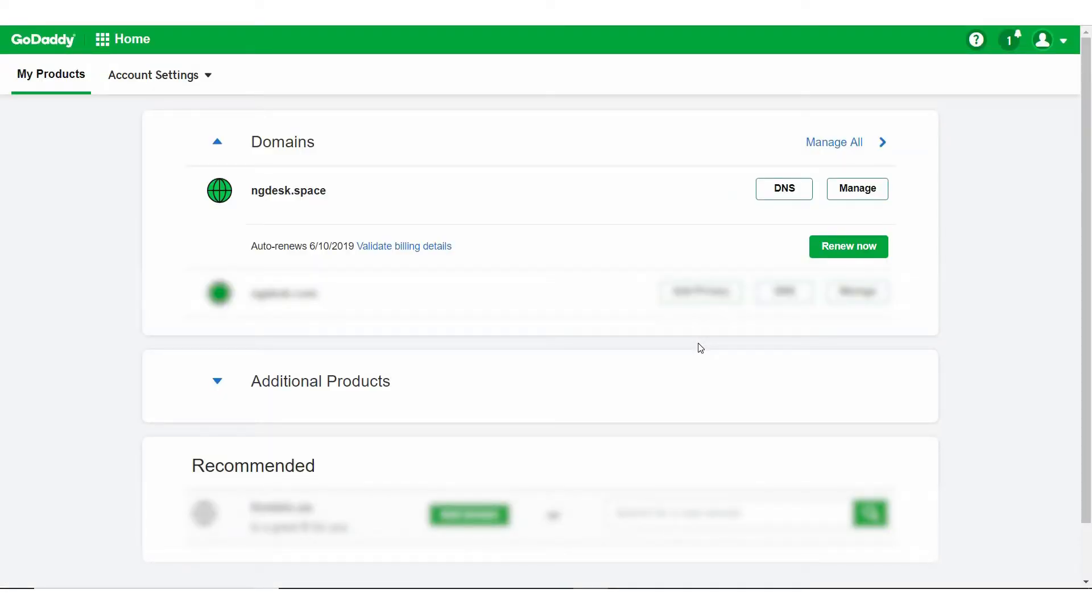
{"action": "left_click", "coordinate": [783, 188]}
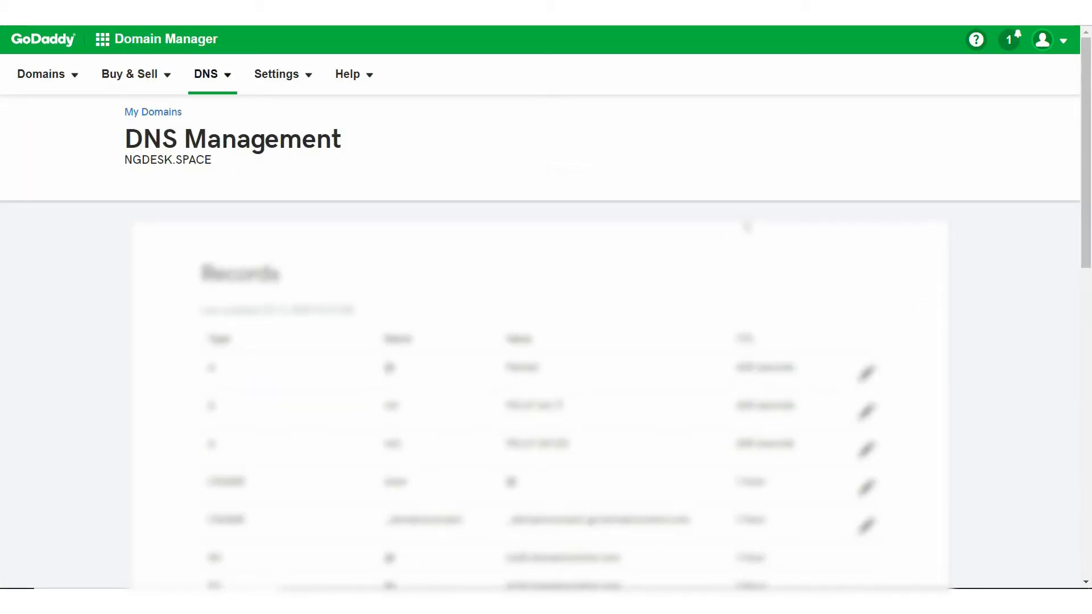
{"action": "scroll", "coordinate": [746, 226], "scroll_direction": "down", "scroll_amount": 5}
{"action": "scroll", "coordinate": [768, 231], "scroll_direction": "down", "scroll_amount": 2}
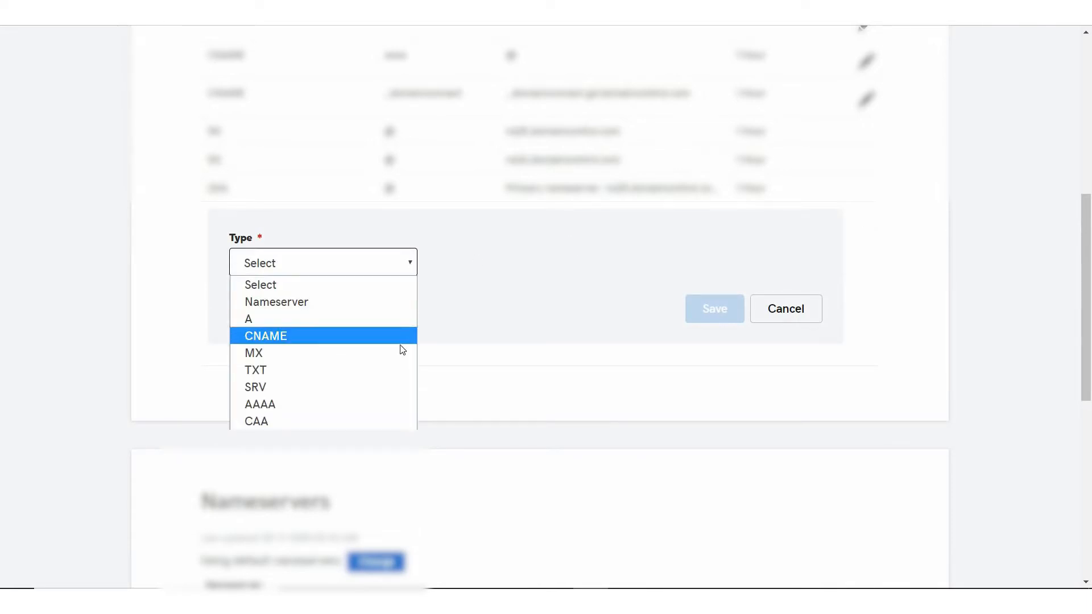
Fill the CNAME record with host 'support' pointing to supportmarket.ngdesk.com.
{"action": "left_click", "coordinate": [396, 335]}
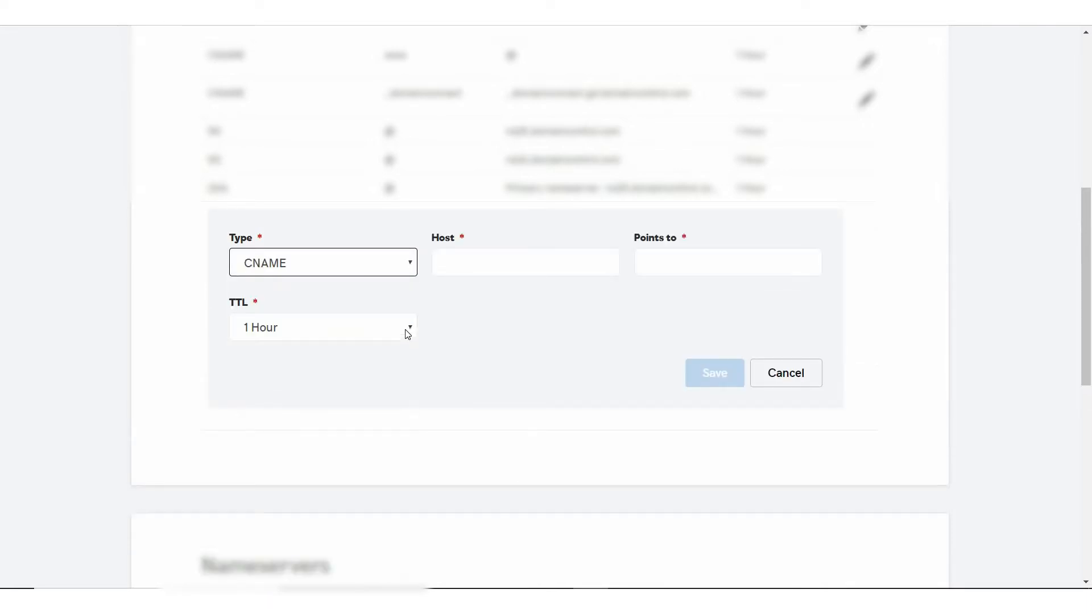
{"action": "left_click", "coordinate": [483, 263]}
{"action": "type", "text": "support"}
{"action": "left_click", "coordinate": [480, 305]}
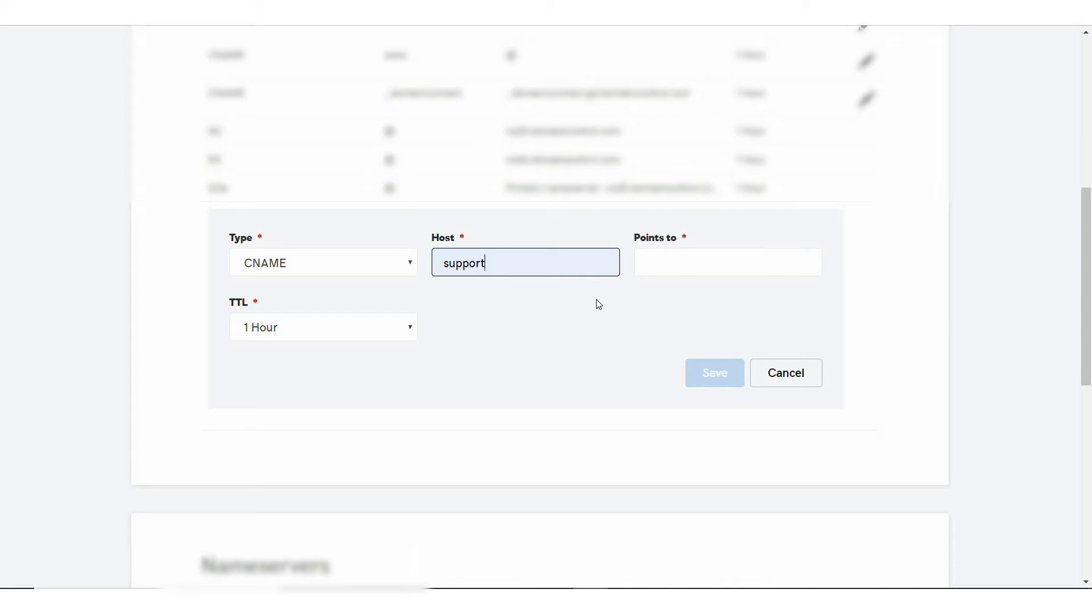
{"action": "left_click", "coordinate": [657, 260]}
{"action": "type", "text": "supportmark"}
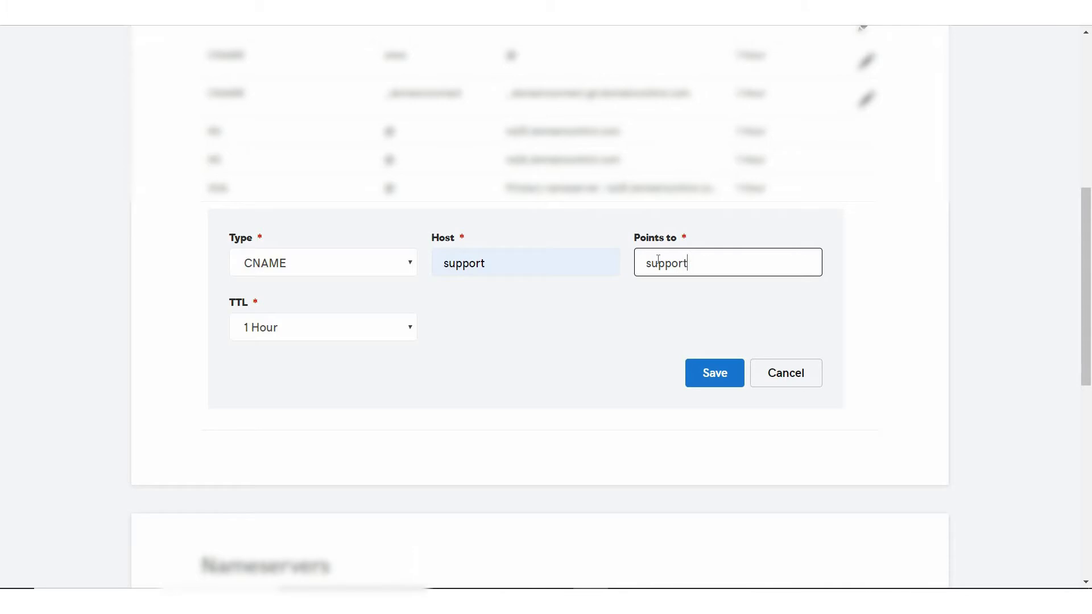
{"action": "type", "text": "et.n"}
{"action": "type", "text": "gdesk.com"}
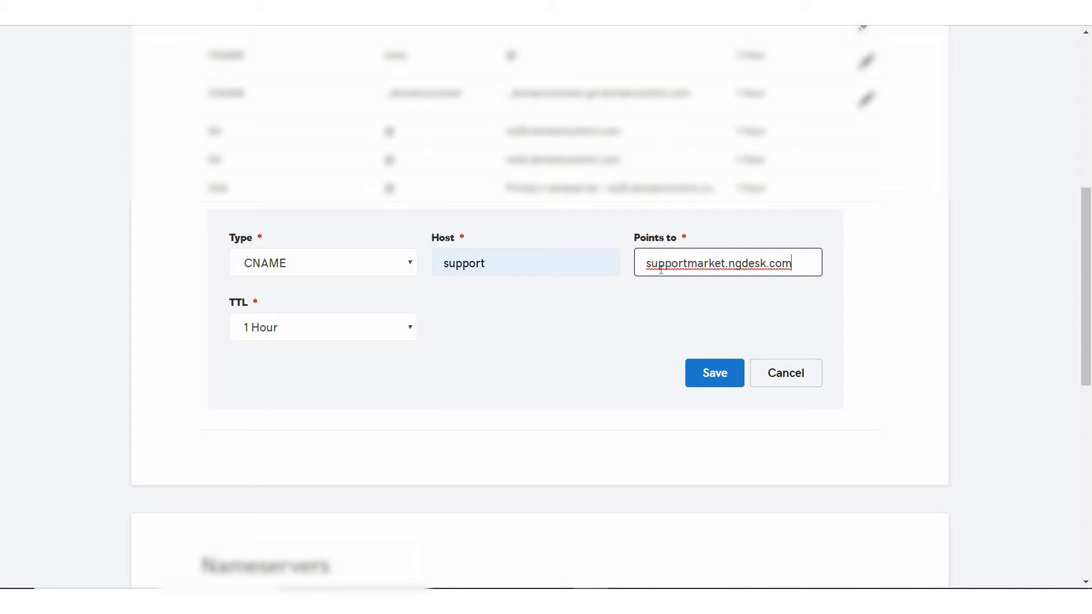
Save the CNAME record and move to ngDesk's Company Settings page.
{"action": "left_click", "coordinate": [713, 375]}
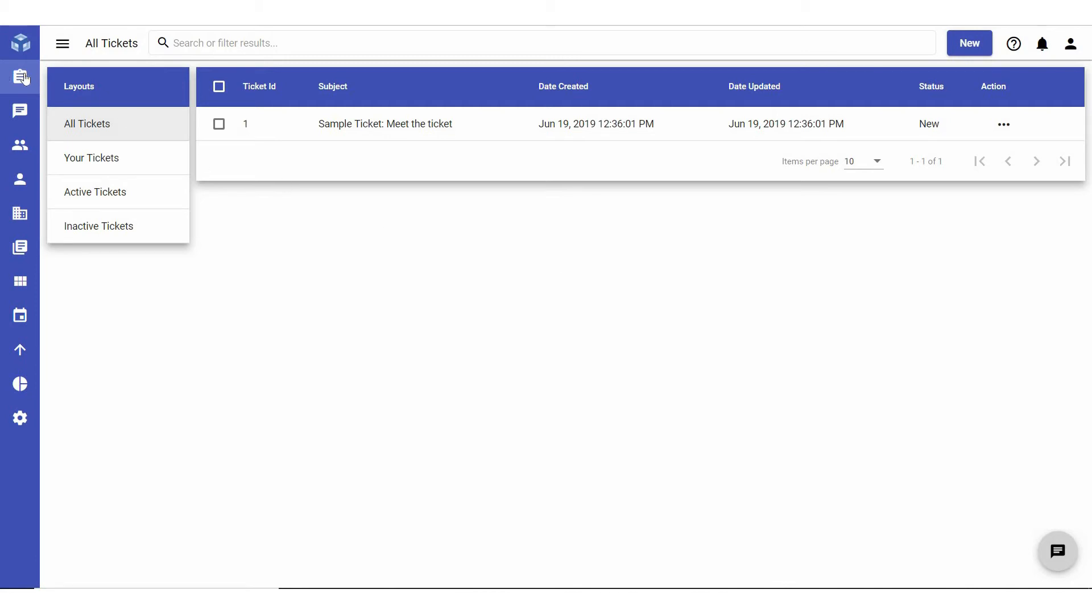
{"action": "left_click", "coordinate": [63, 43]}
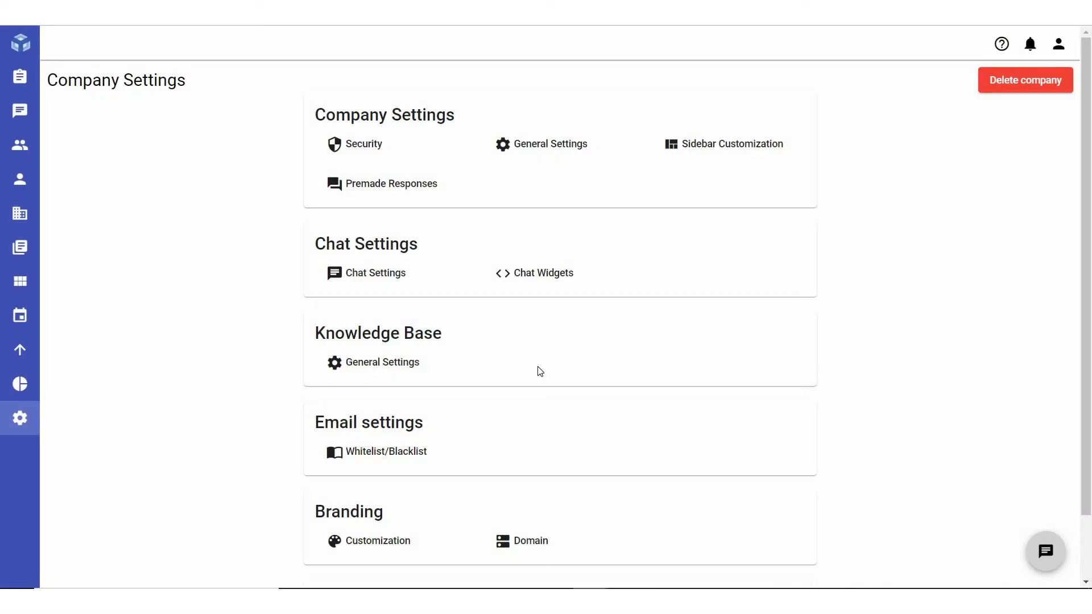
{"action": "scroll", "coordinate": [541, 371], "scroll_direction": "down", "scroll_amount": 3}
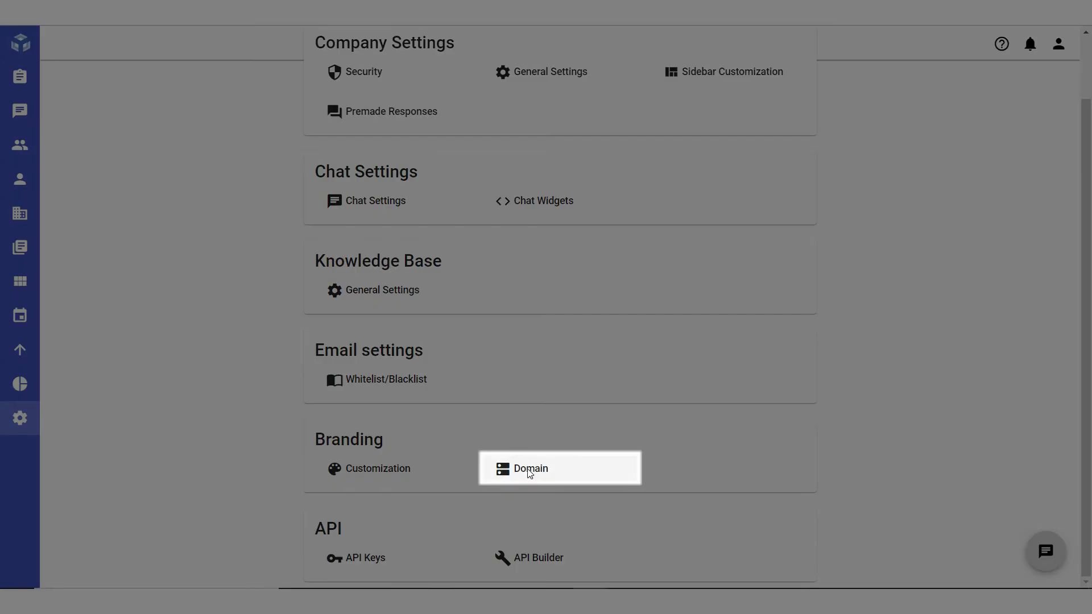
Enter support.johns-pizza.com as the CNAME value in ngDesk Domain Settings.
{"action": "left_click", "coordinate": [530, 476]}
{"action": "type", "text": "support"}
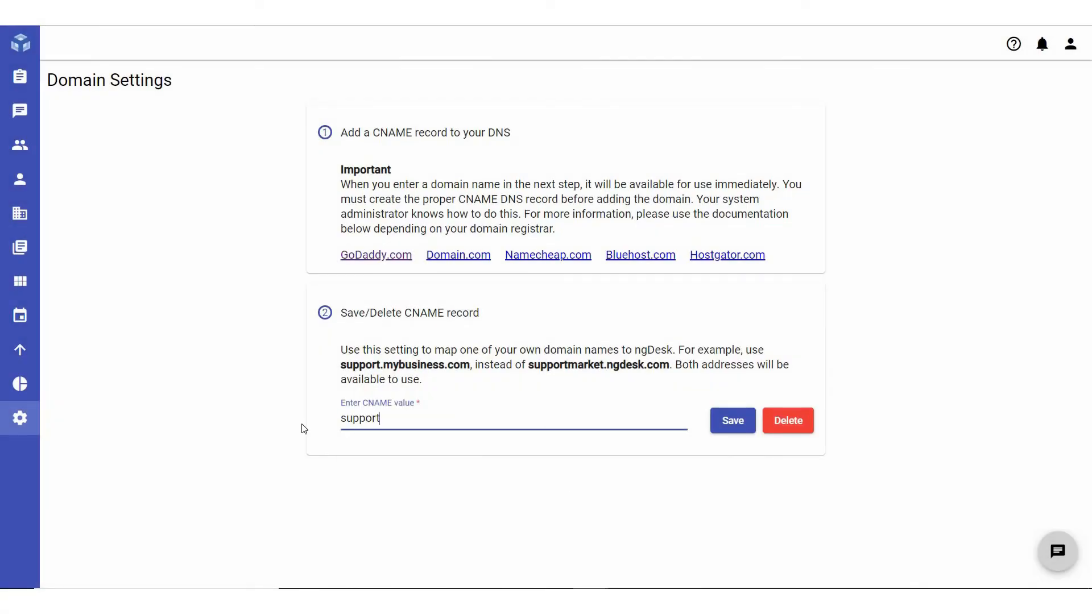
{"action": "type", "text": ".johns-pizza.com"}
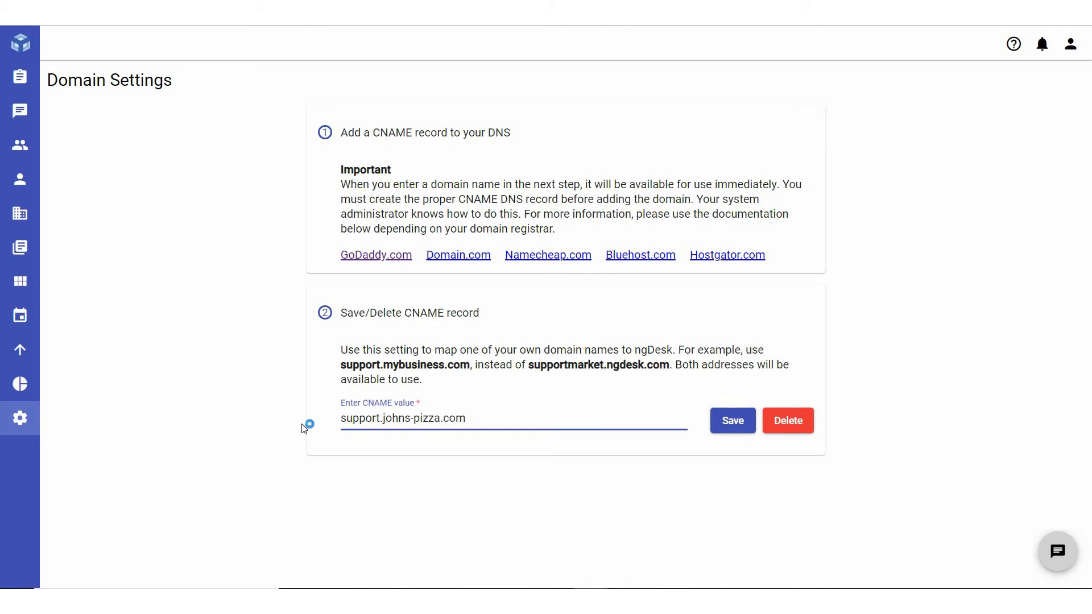